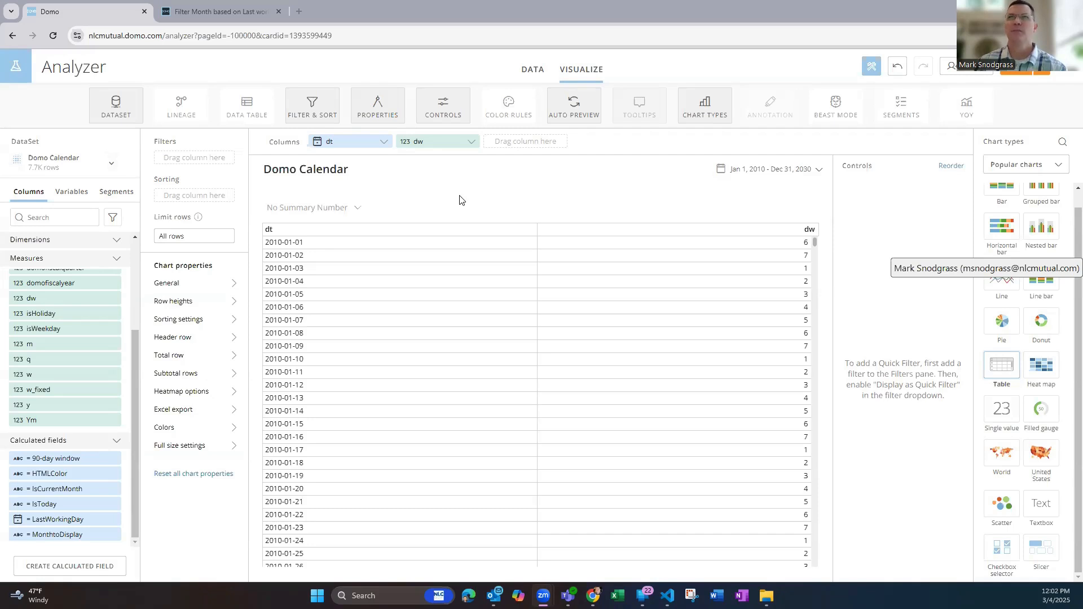
{"action": "scroll", "coordinate": [39, 362], "scroll_direction": "up", "scroll_amount": 3}
{"action": "scroll", "coordinate": [41, 364], "scroll_direction": "down", "scroll_amount": 3}
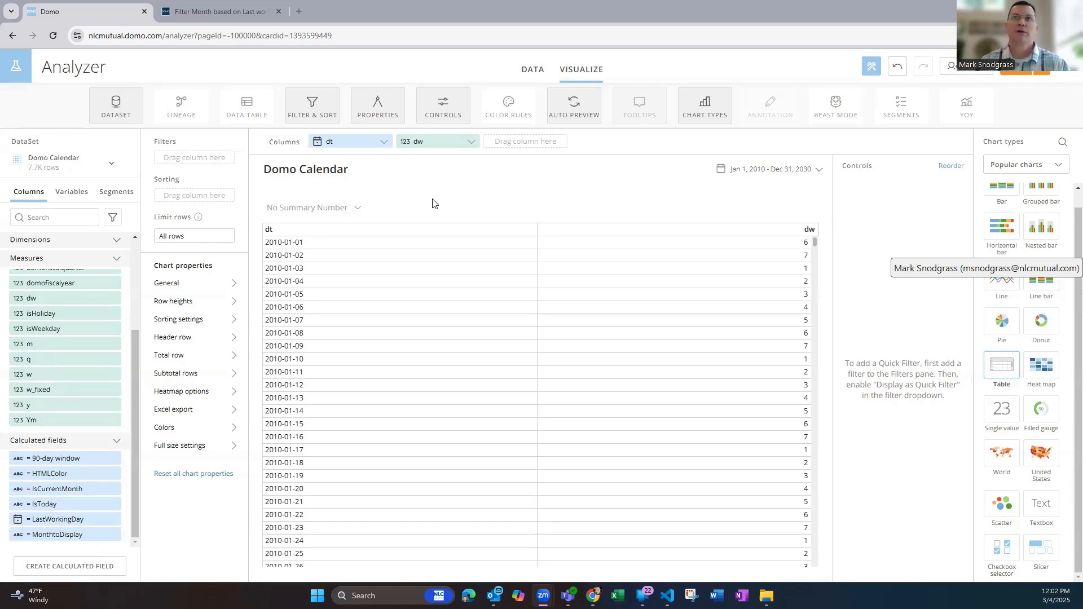
Set the card's date range to the last 2 months and leave the date grouping at None
{"action": "left_click", "coordinate": [816, 173]}
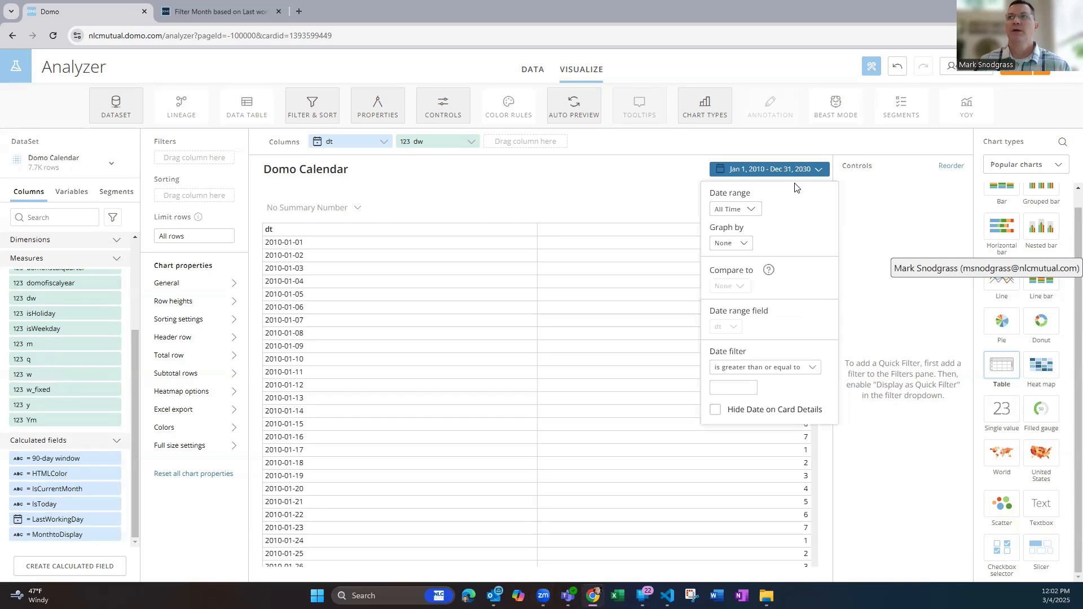
{"action": "left_click", "coordinate": [749, 212]}
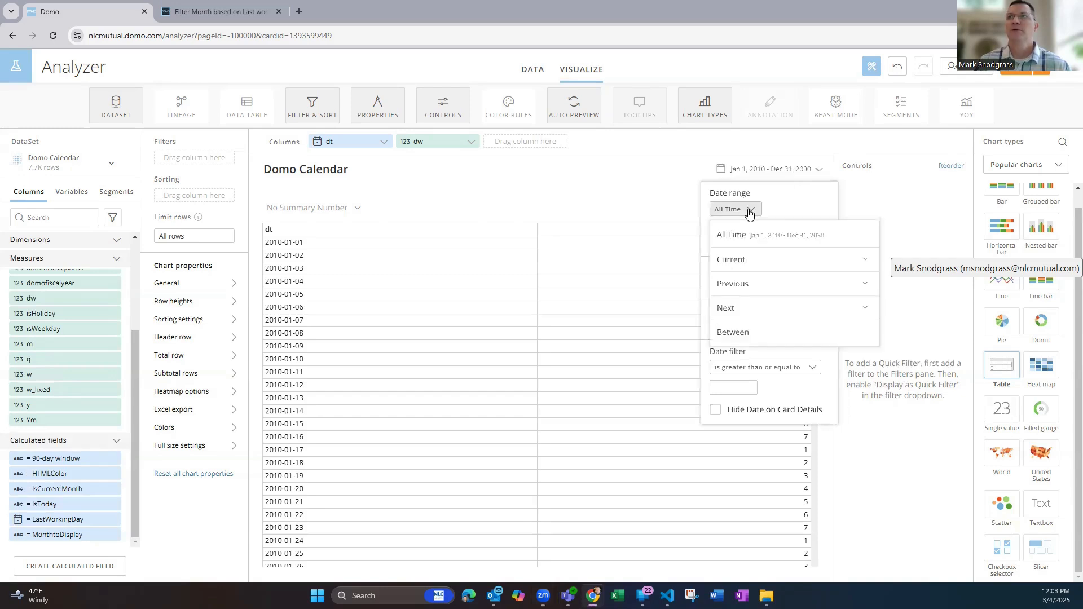
{"action": "left_click", "coordinate": [733, 291]}
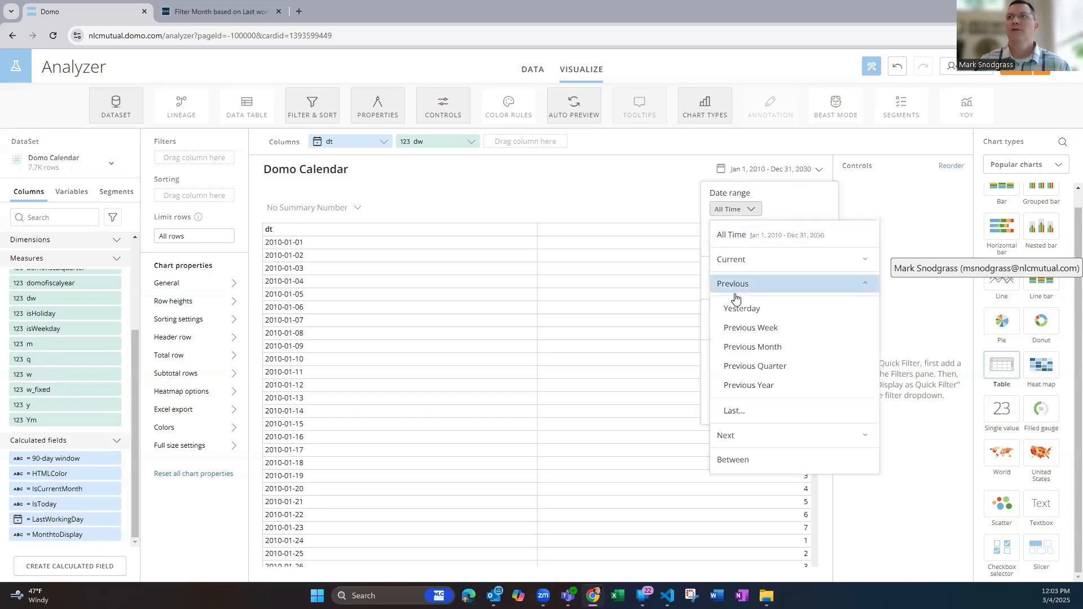
{"action": "left_click", "coordinate": [734, 410]}
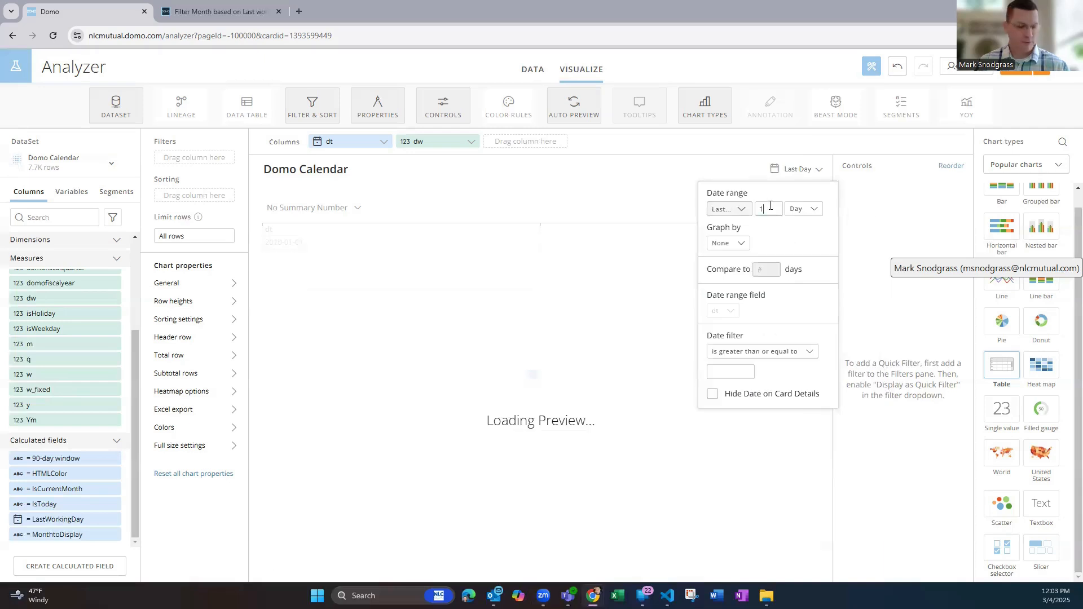
{"action": "type", "text": "2"}
{"action": "left_click", "coordinate": [809, 215]}
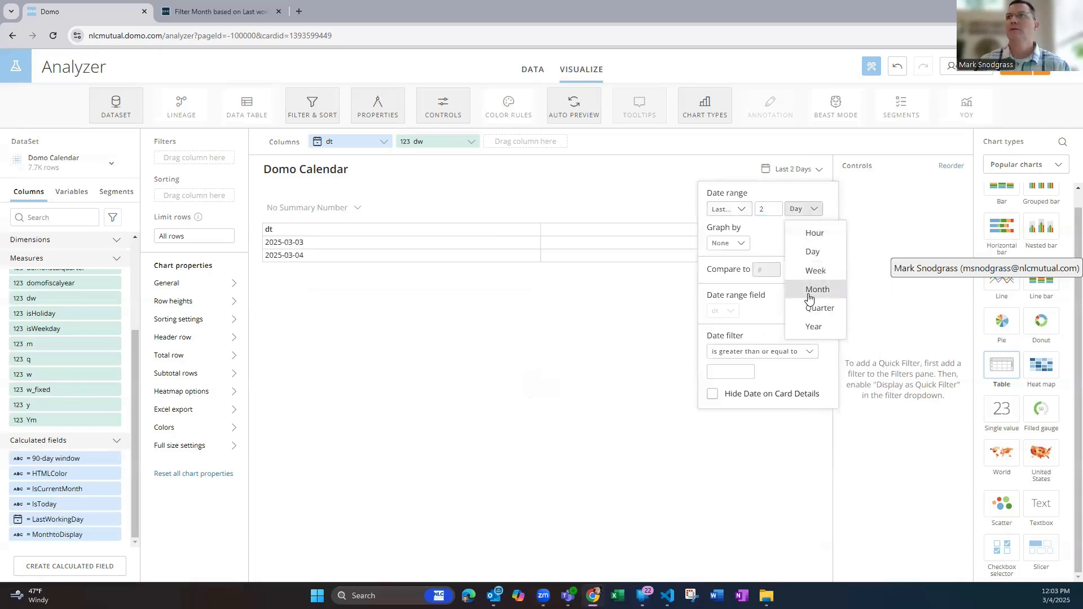
{"action": "left_click", "coordinate": [818, 290]}
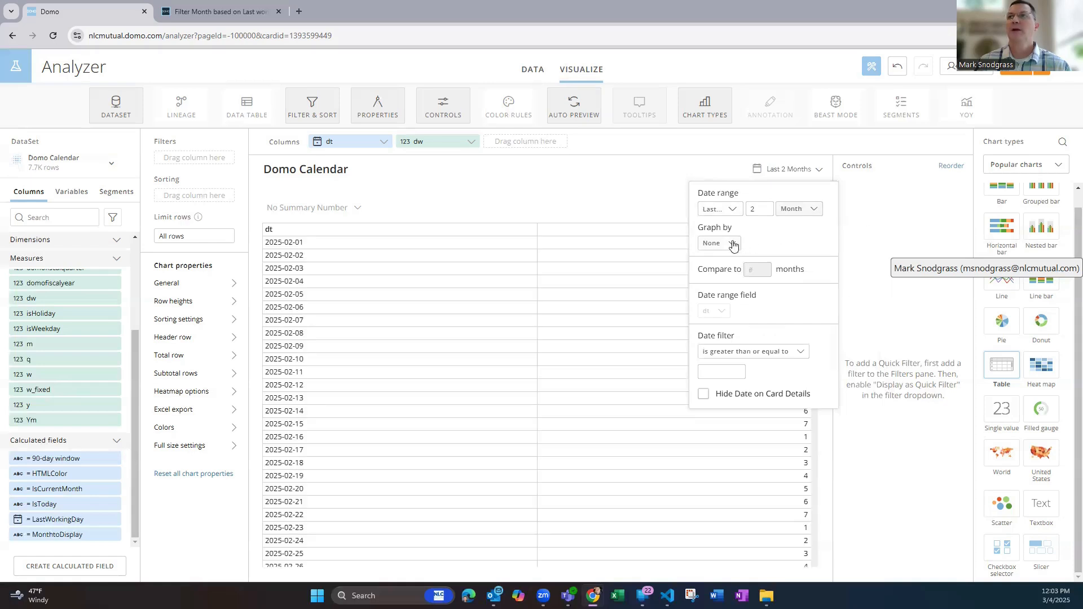
{"action": "left_click", "coordinate": [733, 245]}
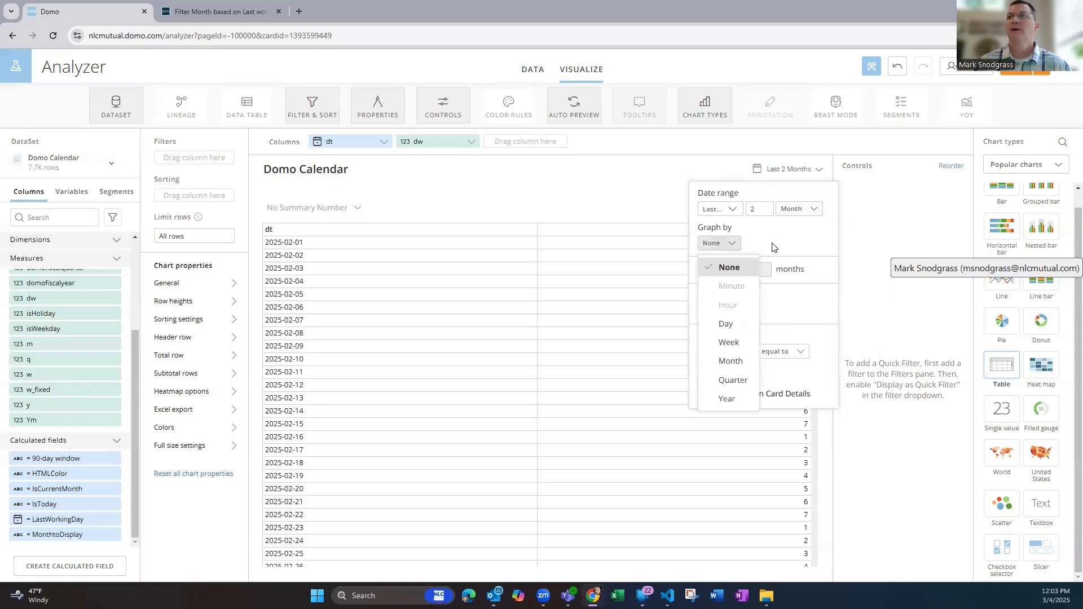
{"action": "left_click", "coordinate": [862, 208]}
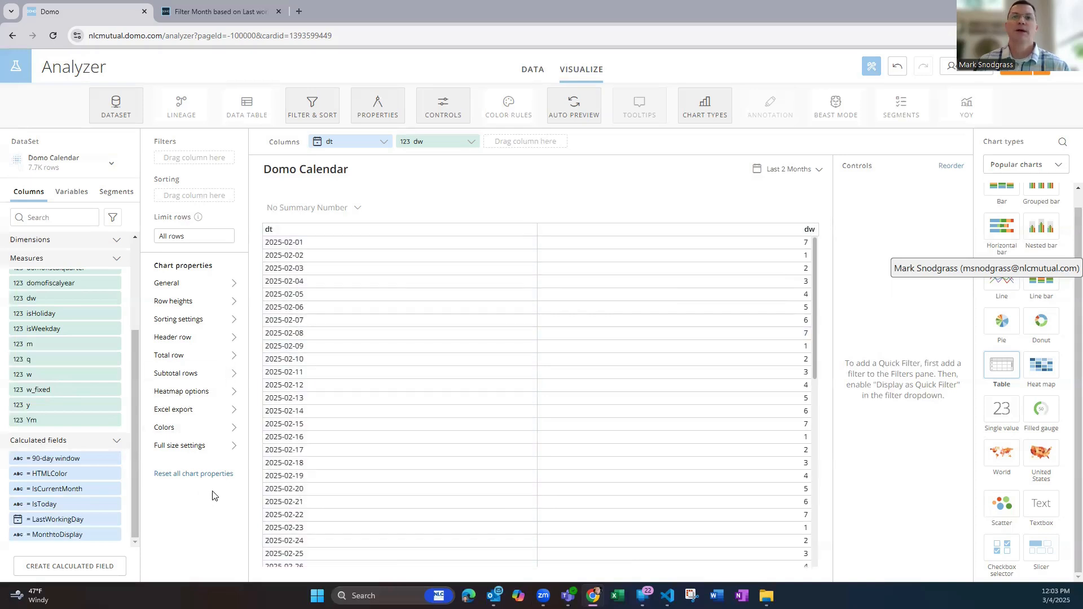
Open the LastWorkingDay calculated field and examine how its formula uses DAYOFWEEK
{"action": "left_click", "coordinate": [20, 517]}
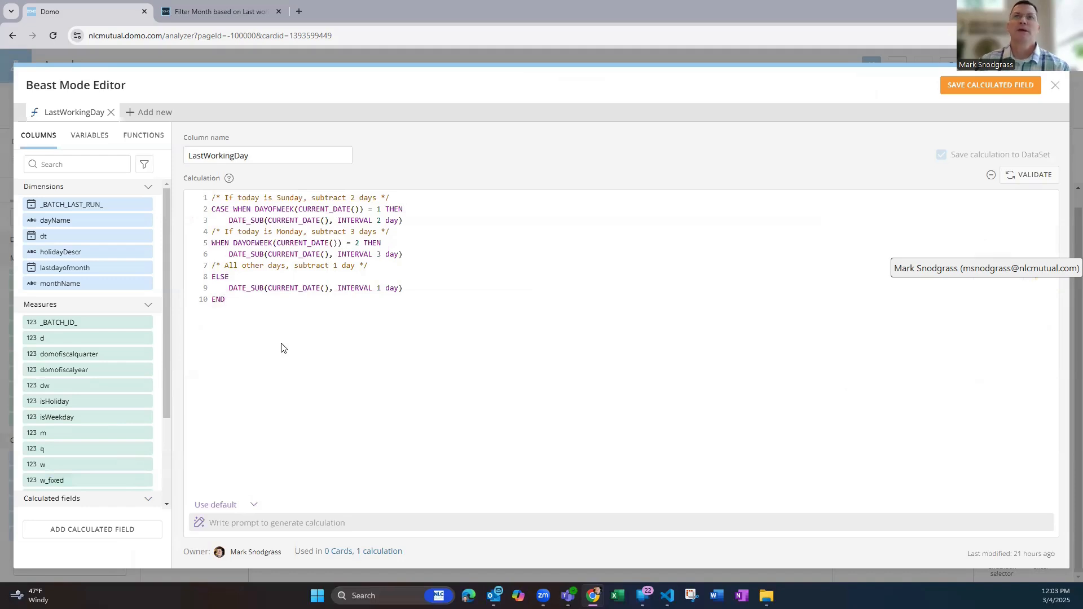
{"action": "double_click", "coordinate": [276, 209]}
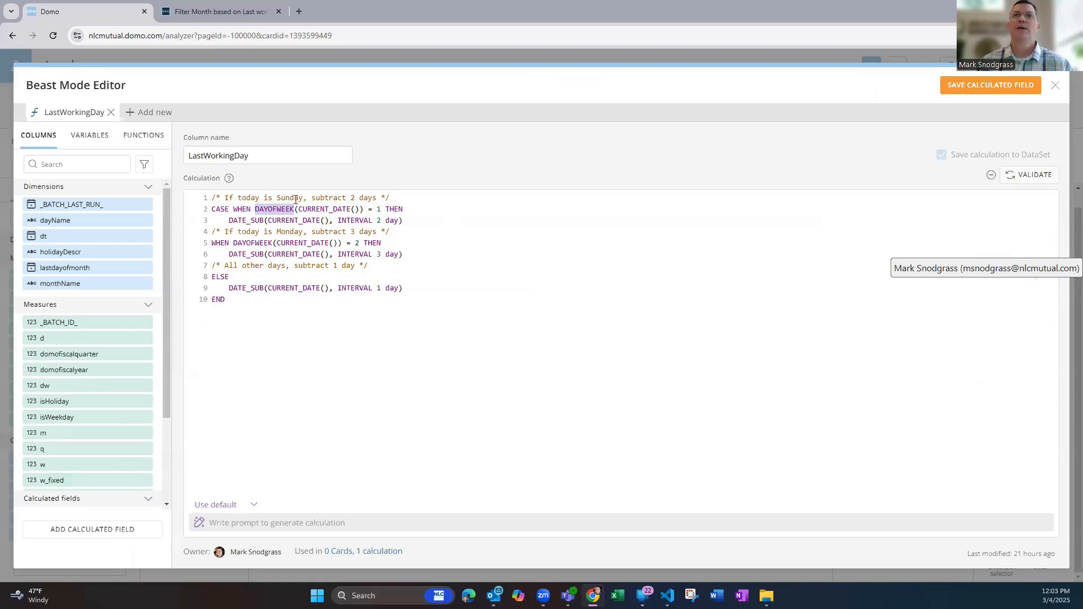
{"action": "left_click", "coordinate": [423, 211]}
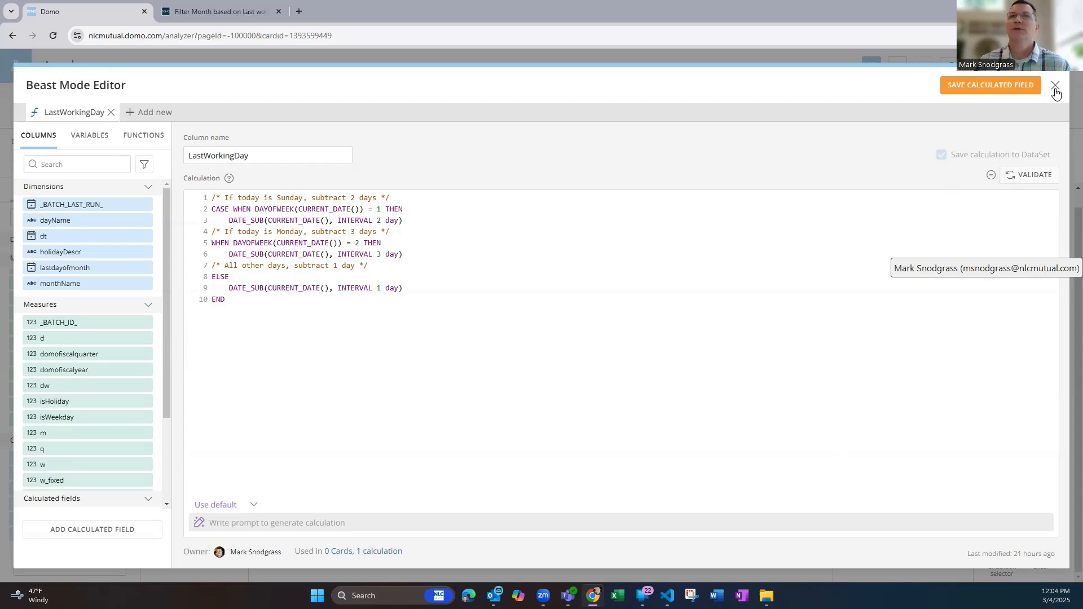
{"action": "scroll", "coordinate": [161, 378], "scroll_direction": "down", "scroll_amount": 3}
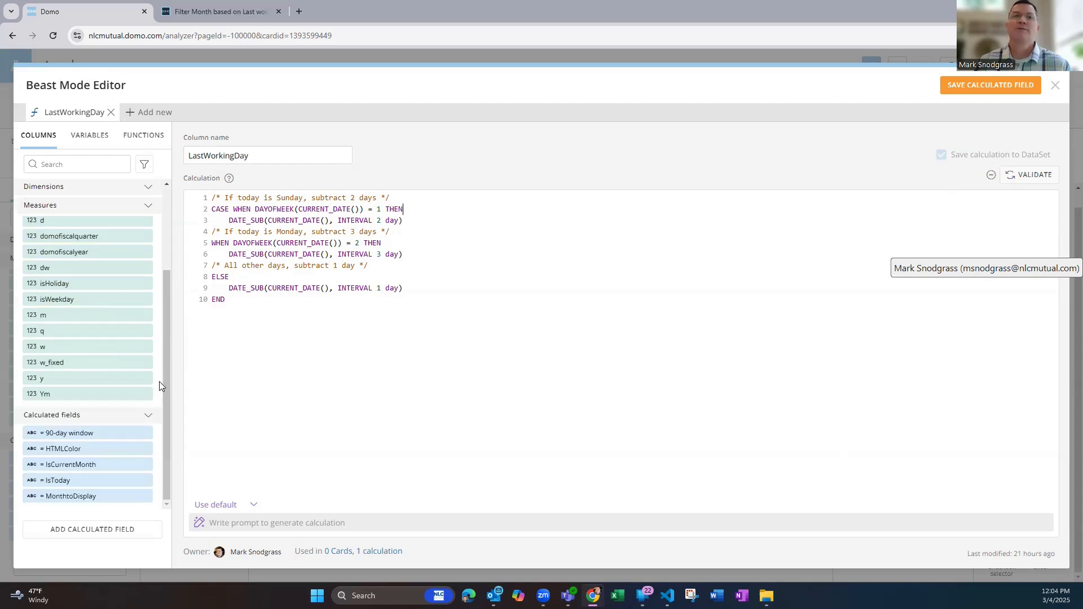
{"action": "left_click", "coordinate": [31, 499]}
{"action": "left_click", "coordinate": [276, 276]}
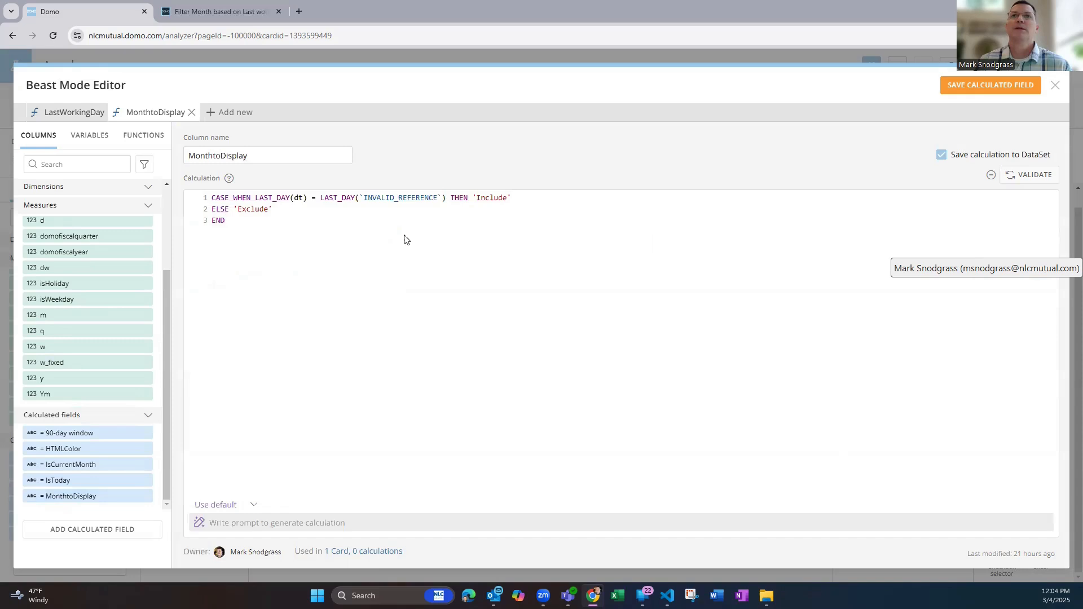
{"action": "left_click", "coordinate": [442, 197]}
{"action": "key", "text": "BackSpace"}
{"action": "key", "text": "BackSpace"}
{"action": "key", "text": "BackSpace"}
{"action": "key", "text": "BackSpace"}
{"action": "key", "text": "BackSpace"}
{"action": "key", "text": "BackSpace"}
{"action": "key", "text": "BackSpace"}
{"action": "key", "text": "BackSpace"}
{"action": "key", "text": "BackSpace"}
{"action": "key", "text": "BackSpace"}
{"action": "key", "text": "BackSpace"}
{"action": "key", "text": "BackSpace"}
{"action": "key", "text": "BackSpace"}
{"action": "key", "text": "BackSpace"}
{"action": "key", "text": "BackSpace"}
{"action": "key", "text": "BackSpace"}
{"action": "key", "text": "BackSpace"}
{"action": "key", "text": "BackSpace"}
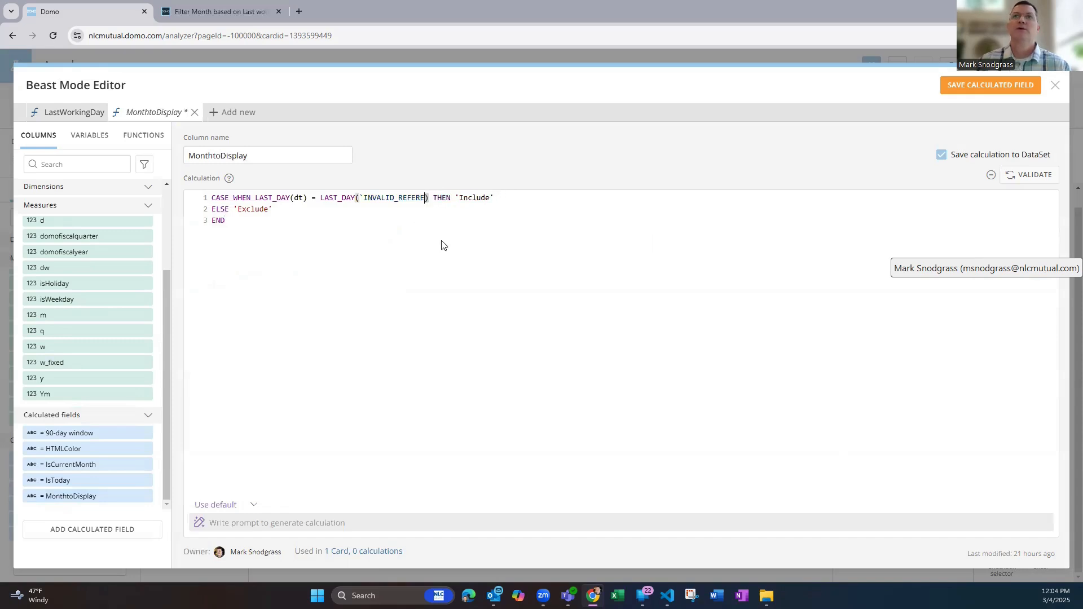
{"action": "type", "text": "I"}
{"action": "key", "text": "BackSpace"}
{"action": "key", "text": "BackSpace"}
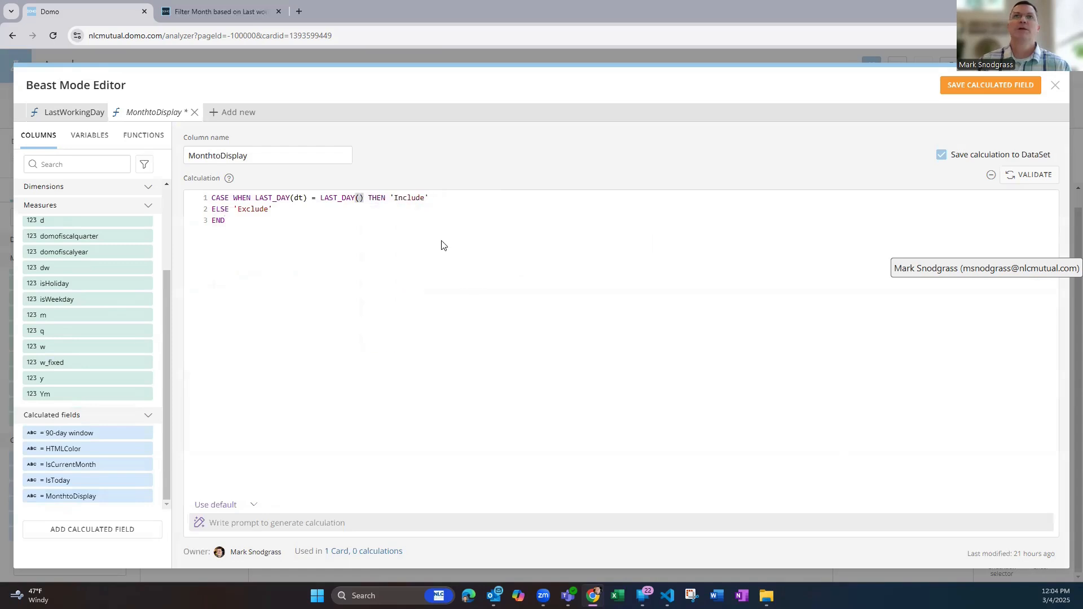
{"action": "type", "text": "la"}
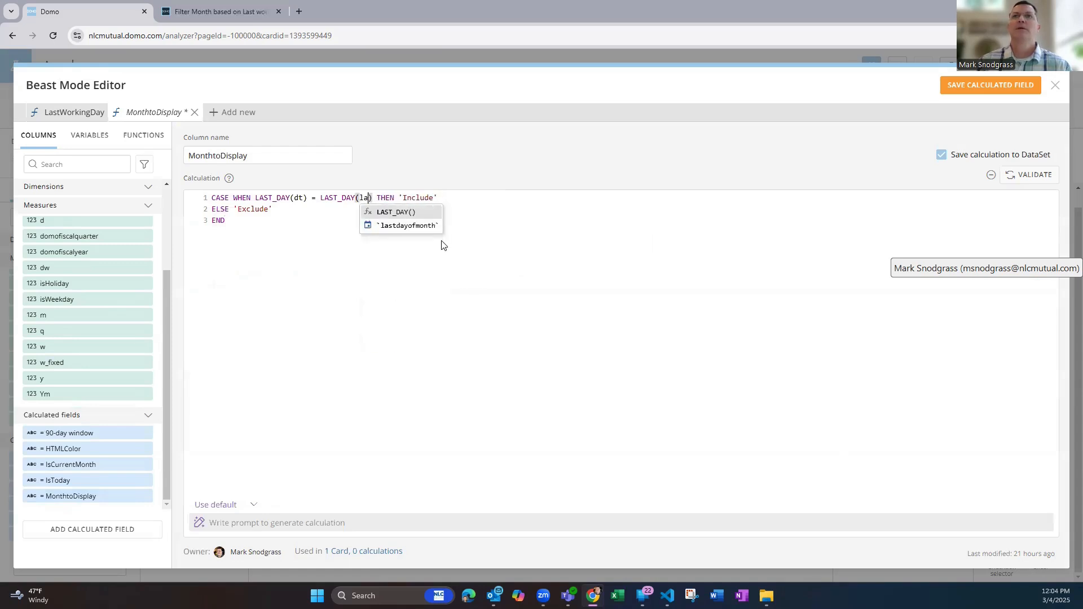
{"action": "key", "text": "BackSpace"}
{"action": "key", "text": "BackSpace"}
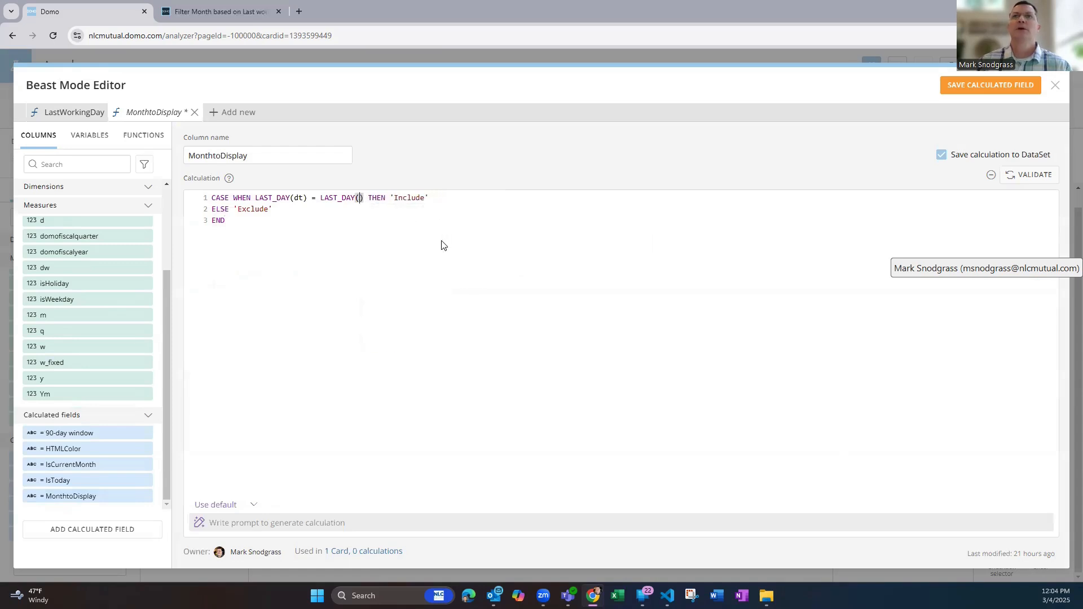
{"action": "left_click", "coordinate": [1057, 86]}
{"action": "left_click", "coordinate": [896, 96]}
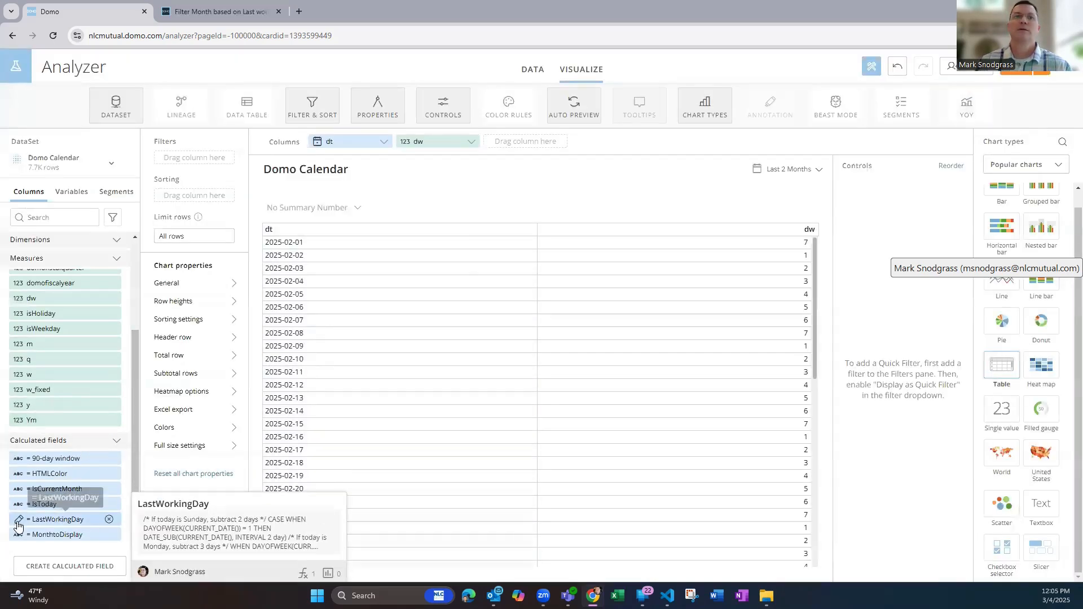
Validate the LastWorkingDay calculation and save the calculated field
{"action": "left_click", "coordinate": [18, 522]}
{"action": "left_click", "coordinate": [1020, 176]}
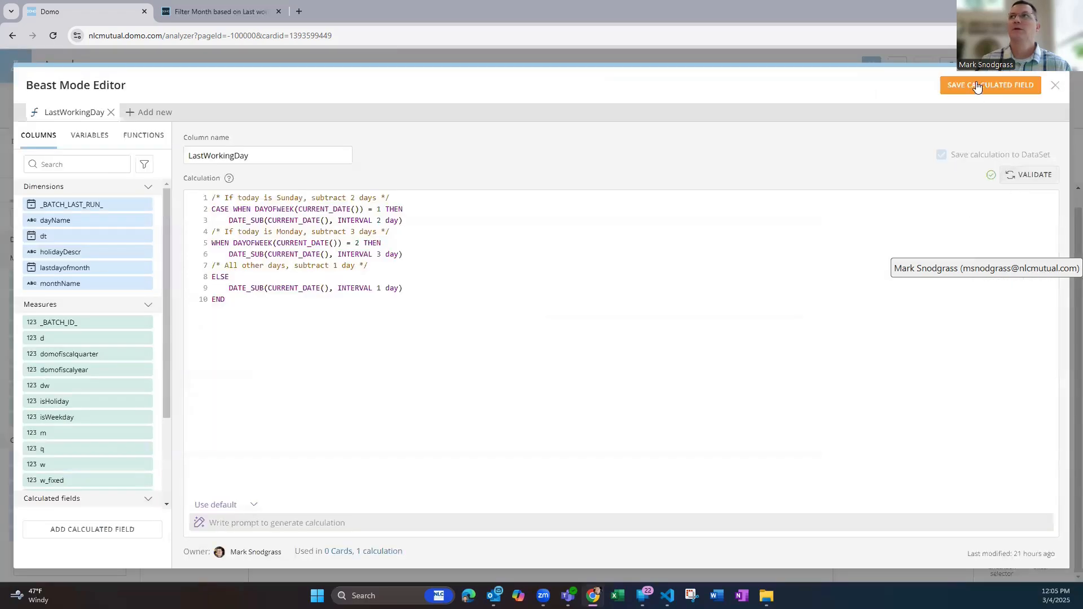
{"action": "left_click", "coordinate": [1010, 88]}
{"action": "left_click", "coordinate": [1055, 86]}
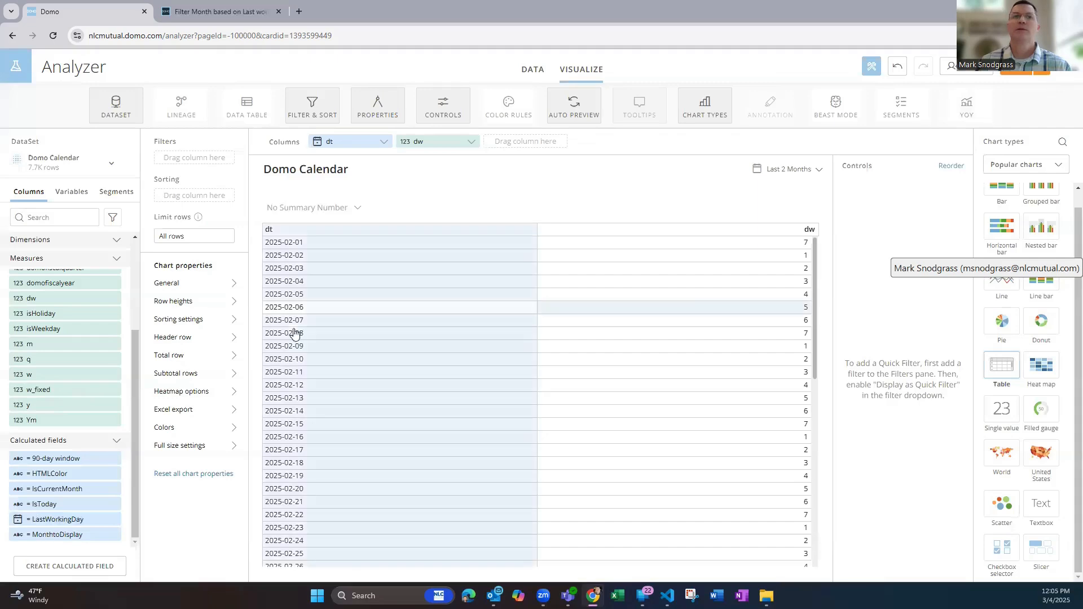
Open the MonthtoDisplay calculated field, check its LAST_DAY comparison by validating the formula, and save it
{"action": "left_click", "coordinate": [18, 536]}
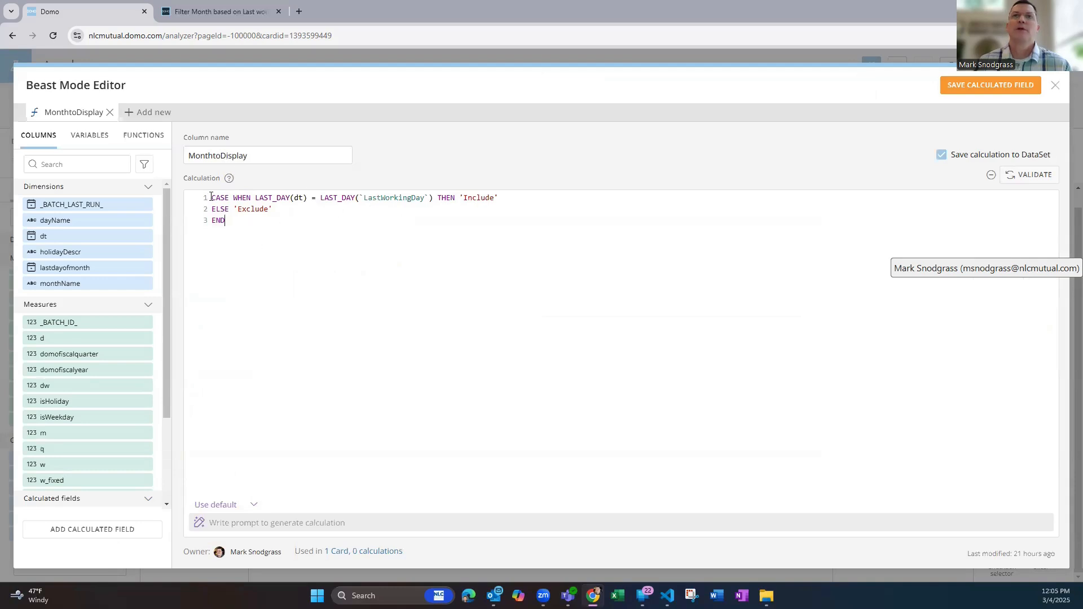
{"action": "left_click", "coordinate": [299, 197]}
{"action": "left_click", "coordinate": [303, 220]}
{"action": "double_click", "coordinate": [273, 197]}
{"action": "left_click", "coordinate": [309, 239]}
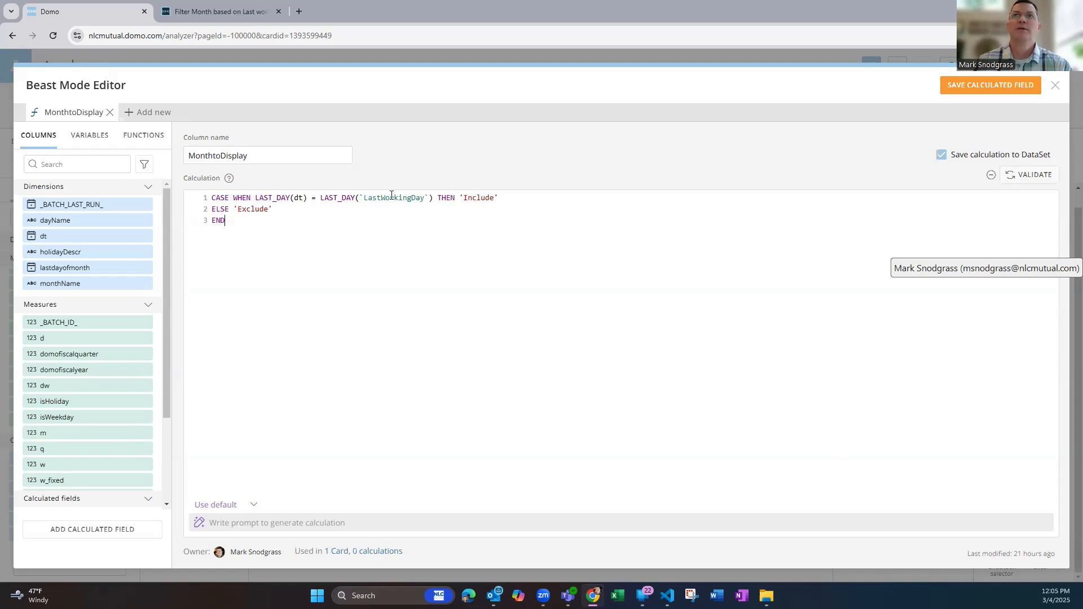
{"action": "scroll", "coordinate": [113, 397], "scroll_direction": "down", "scroll_amount": 2}
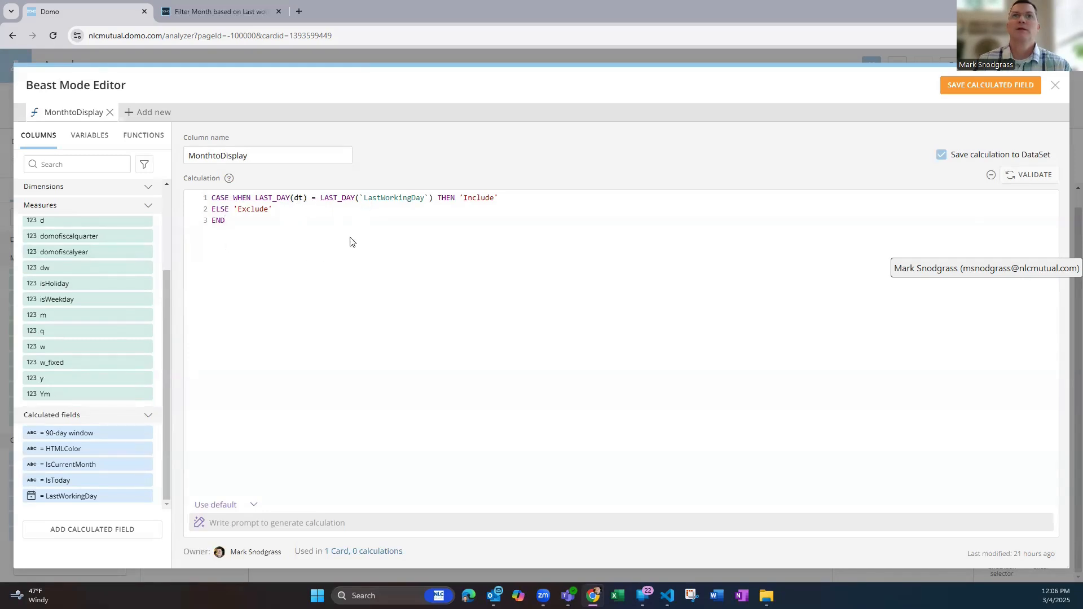
{"action": "left_click", "coordinate": [1019, 176]}
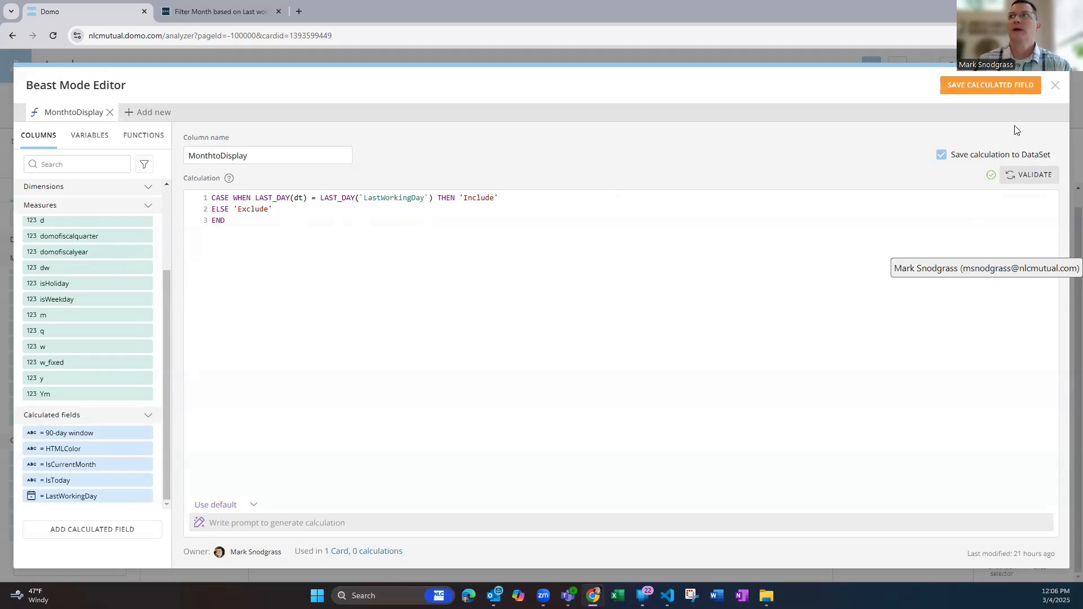
{"action": "left_click", "coordinate": [1001, 91]}
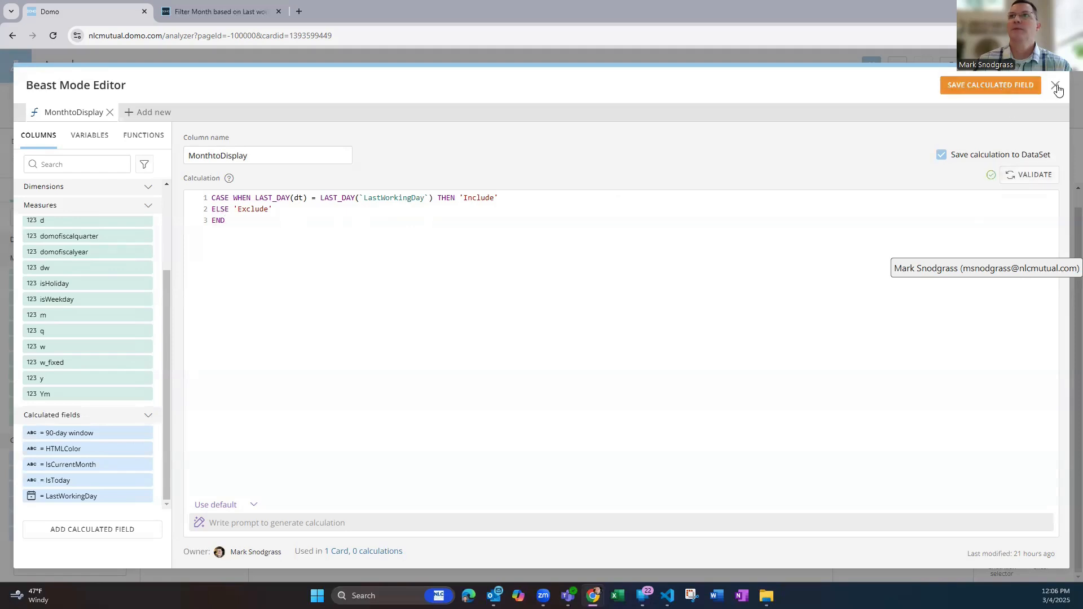
Filter the card by the MonthtoDisplay calculated field, selecting only the value Include
{"action": "left_click_drag", "start_coordinate": [57, 534], "coordinate": [191, 158]}
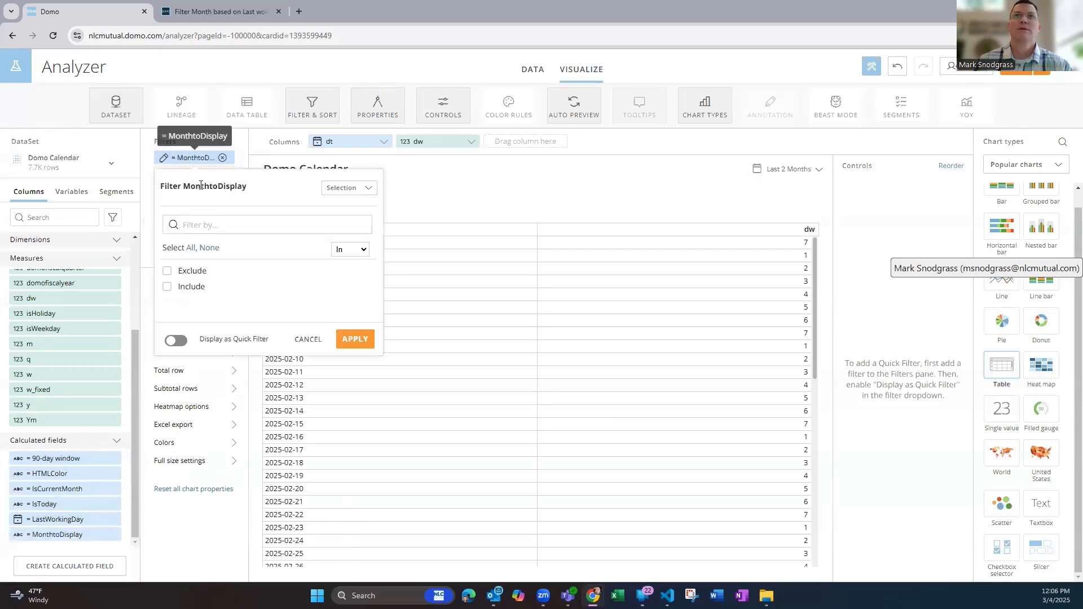
{"action": "left_click", "coordinate": [192, 288]}
{"action": "left_click", "coordinate": [354, 384]}
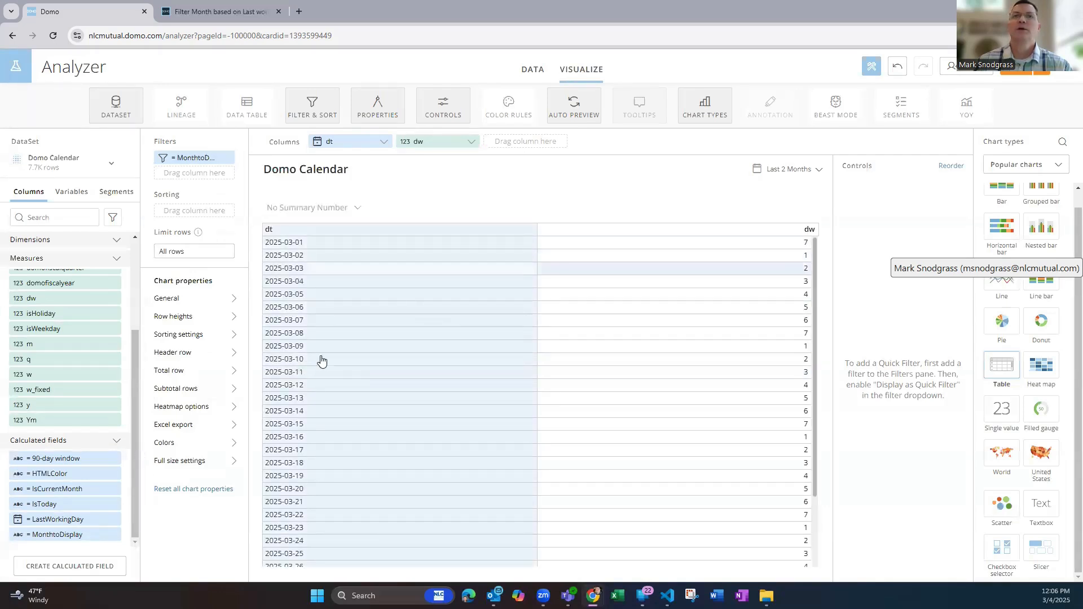
Examine the dates in the filtered table and review the MonthtoDisplay formula behind the filter
{"action": "scroll", "coordinate": [322, 361], "scroll_direction": "down", "scroll_amount": 1}
{"action": "scroll", "coordinate": [322, 380], "scroll_direction": "up", "scroll_amount": 1}
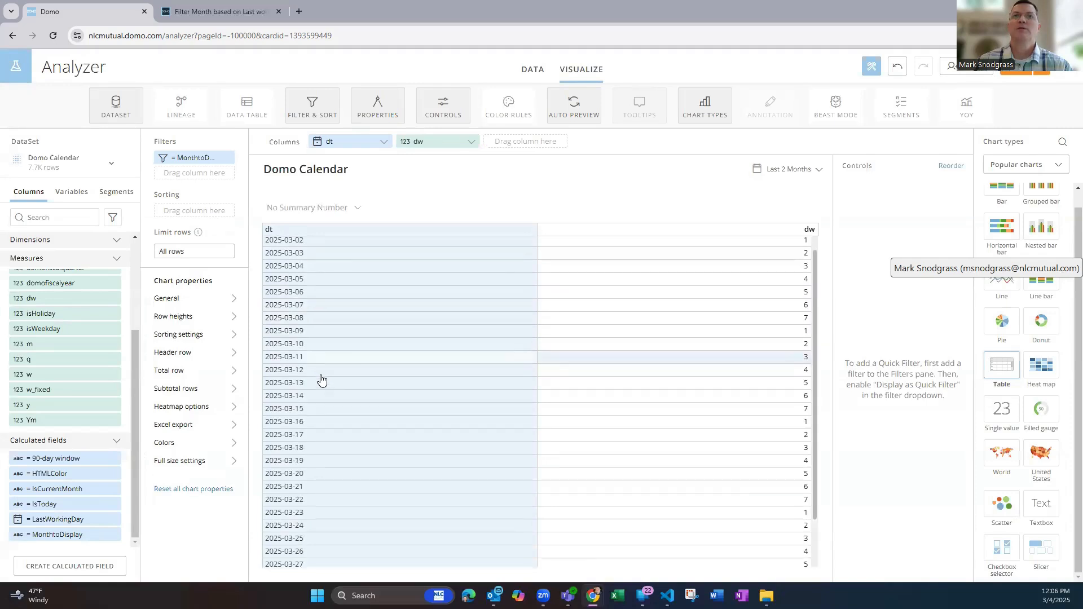
{"action": "scroll", "coordinate": [322, 381], "scroll_direction": "up", "scroll_amount": 1}
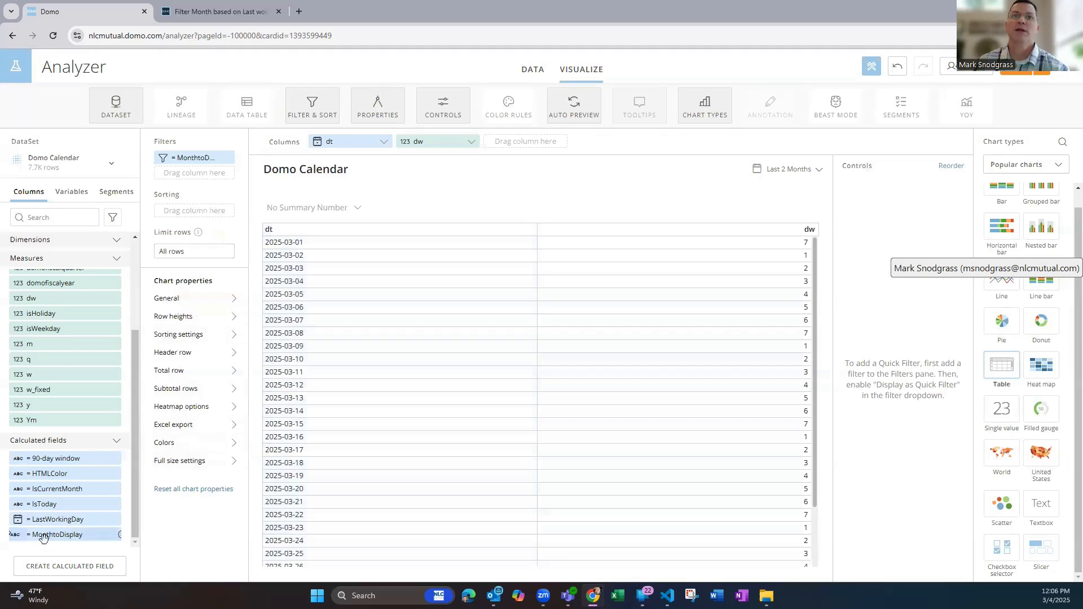
{"action": "left_click", "coordinate": [18, 535]}
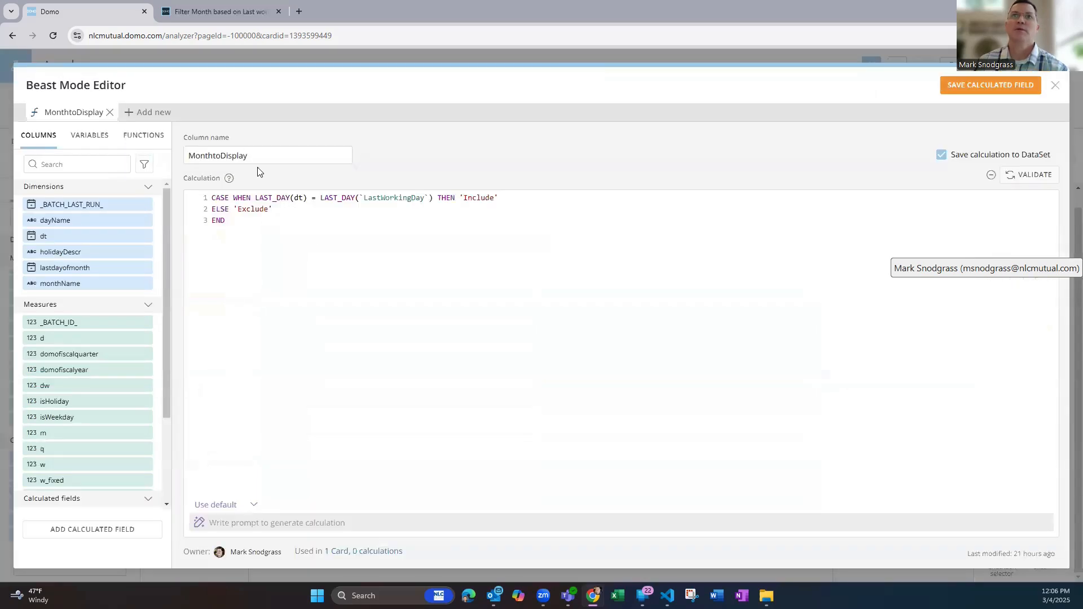
{"action": "left_click", "coordinate": [1056, 86]}
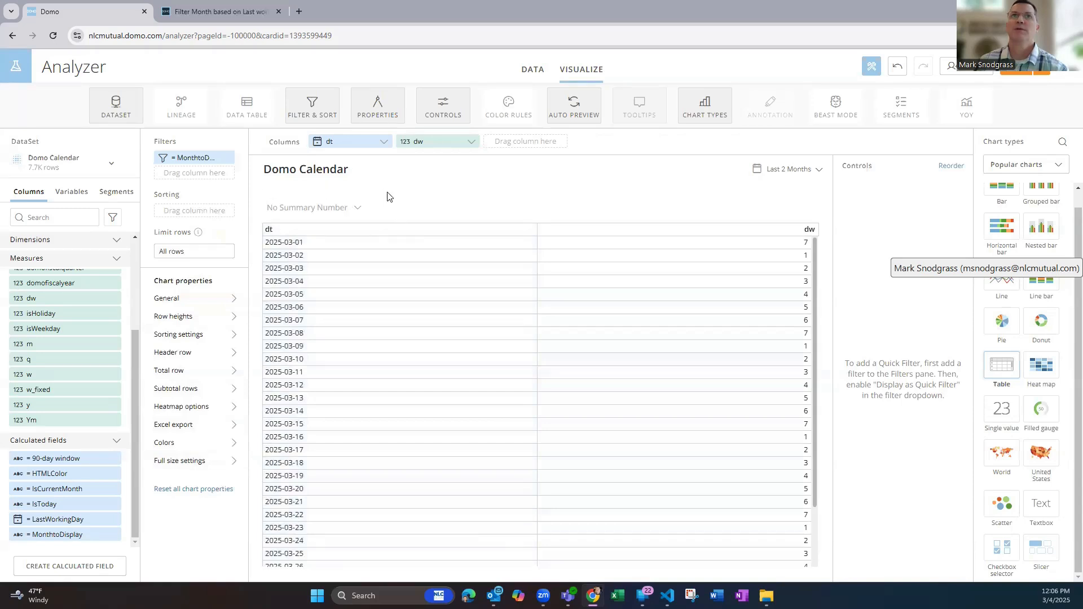